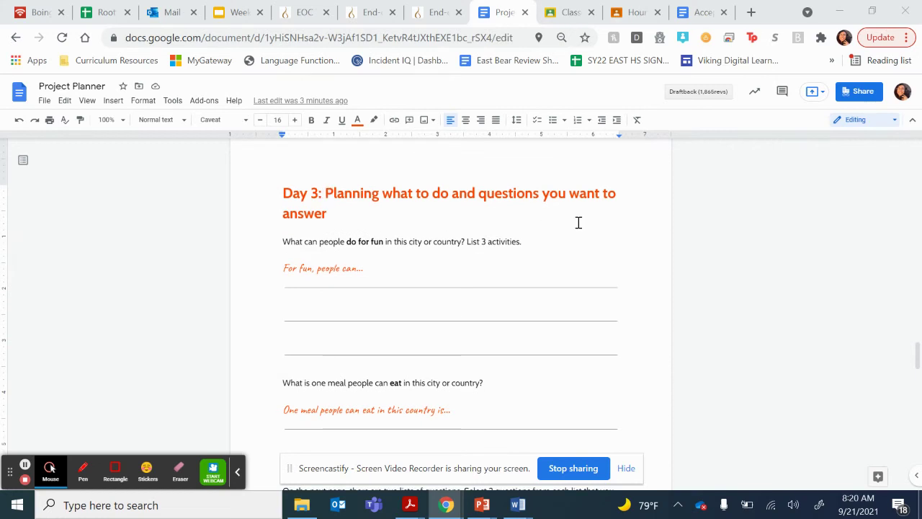
Highlight the Day 3 activity and meal questions, then switch to the Week 5 Fall 2021 slides.
scroll(500, 258, down, 2)
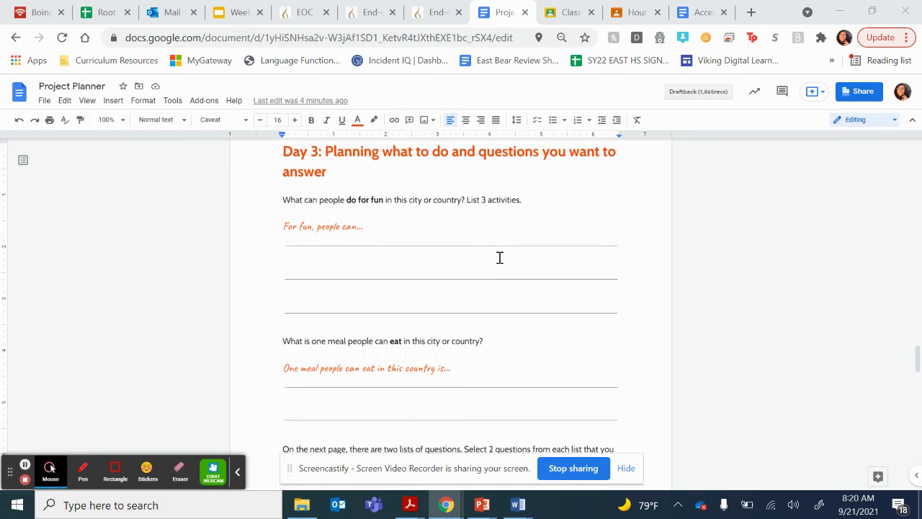
drag(280, 198, 651, 408)
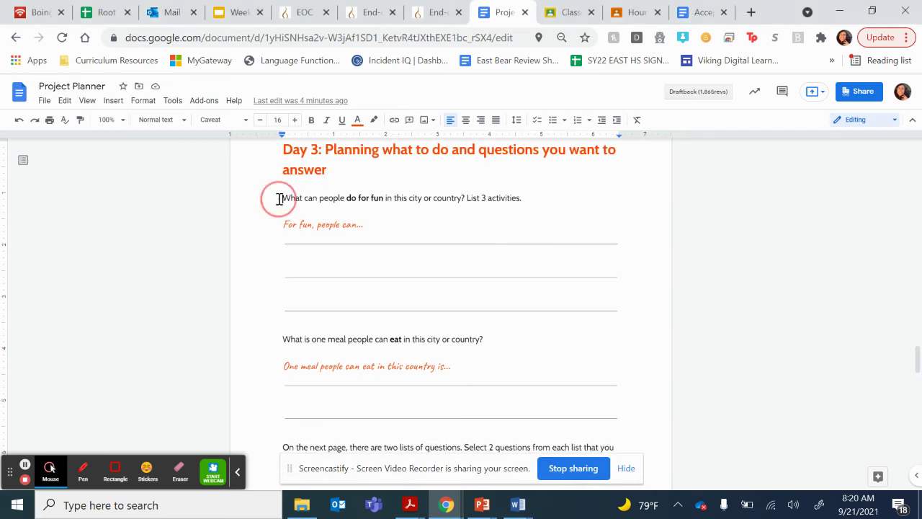
click(651, 409)
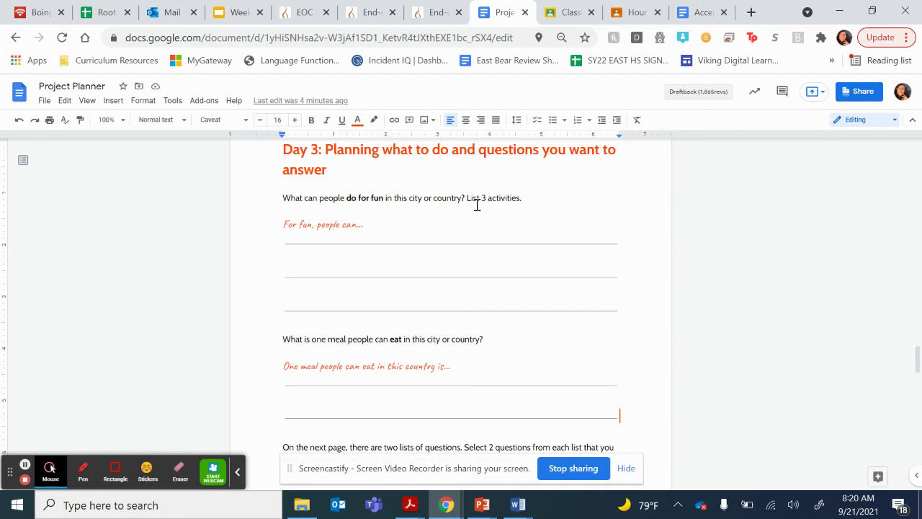
click(232, 12)
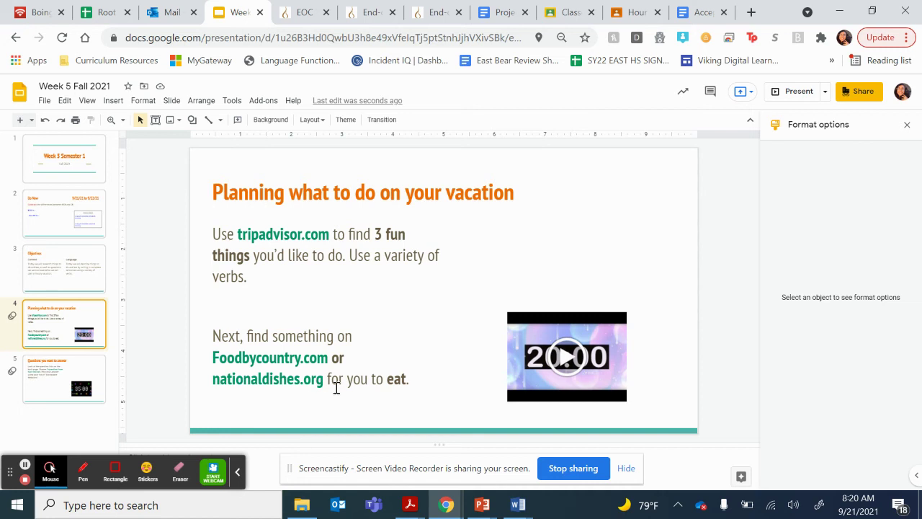
In the Hour 3 World History Stream, find the Sep 16 Acceptable Websites List post.
click(633, 12)
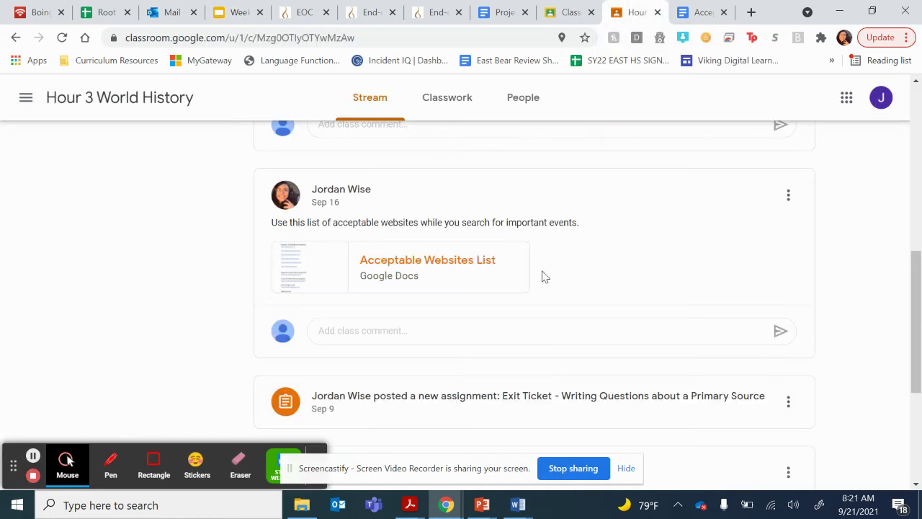
scroll(544, 276, up, 3)
scroll(544, 277, up, 3)
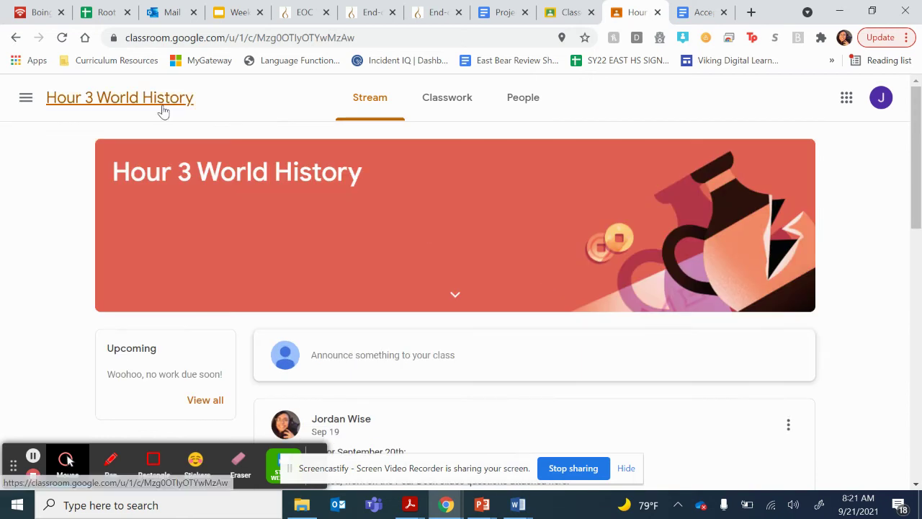
scroll(483, 277, down, 4)
scroll(475, 331, down, 1)
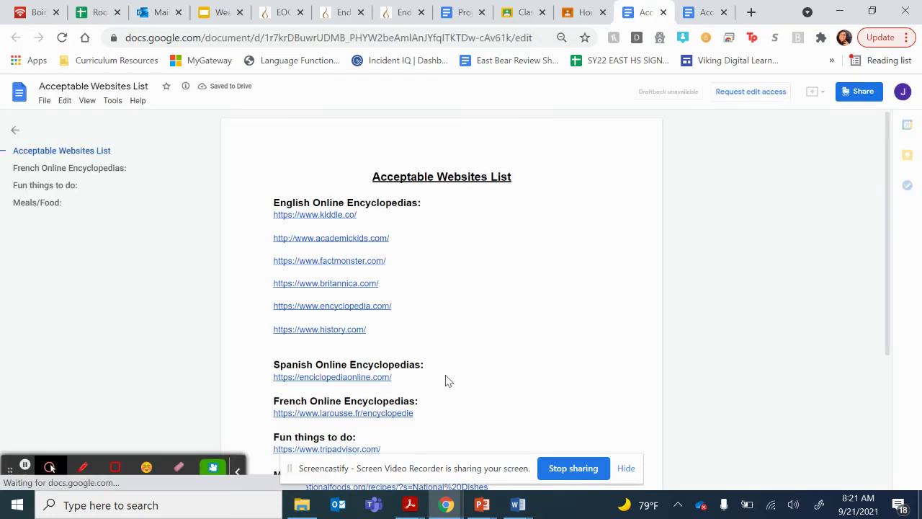
Follow the tripadvisor.com link under Fun things to do into a new tab.
scroll(446, 375, down, 1)
scroll(446, 374, down, 1)
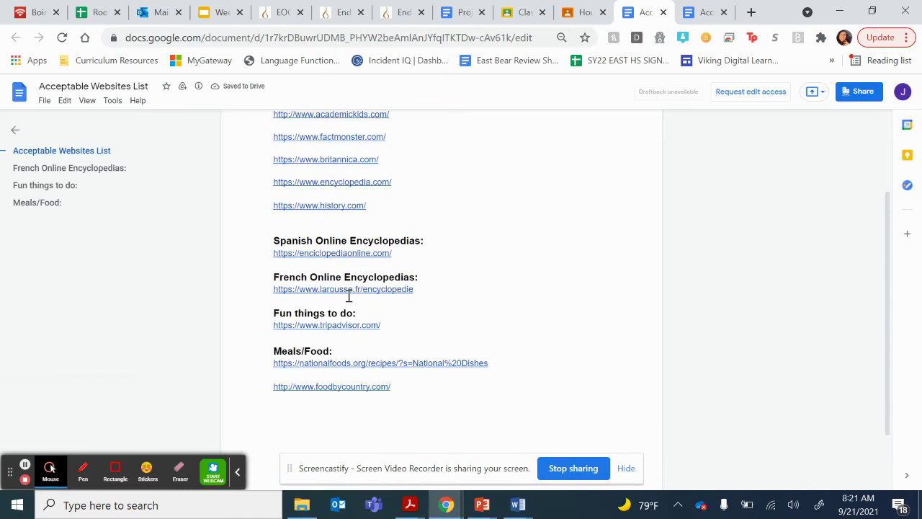
click(301, 326)
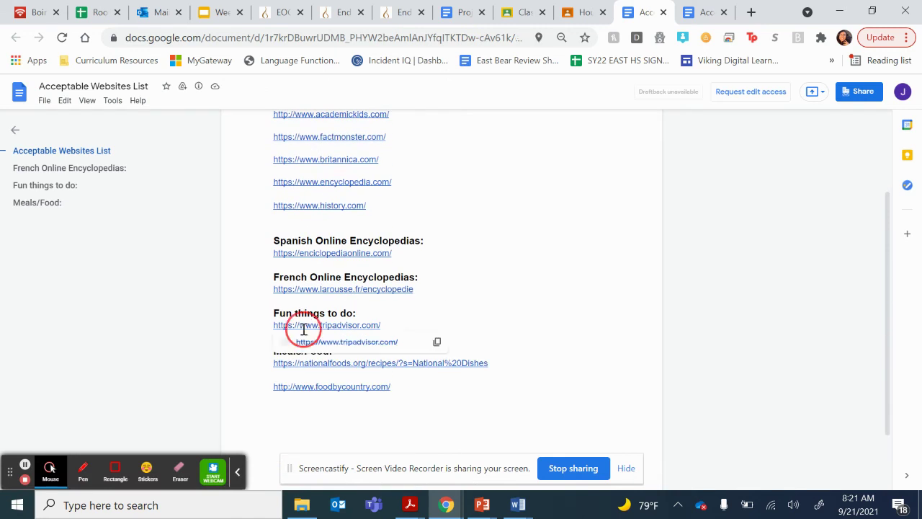
click(315, 340)
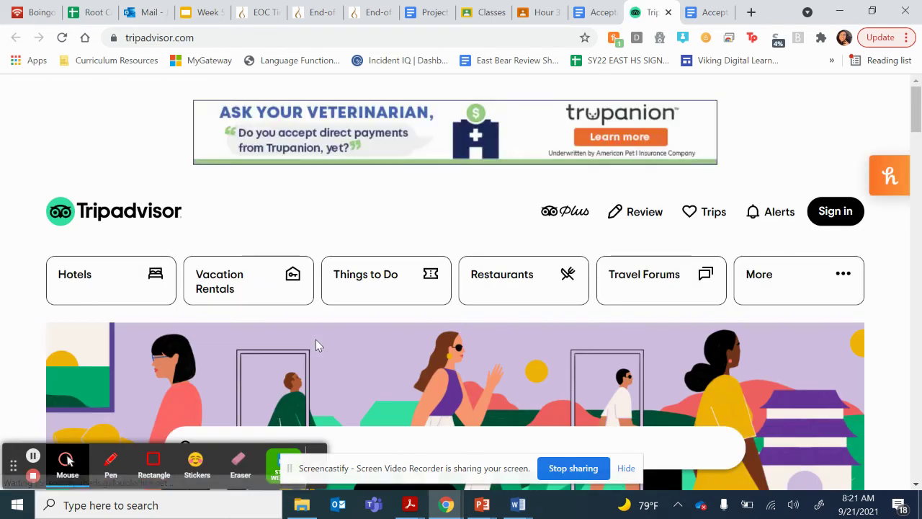
Search Tripadvisor for Lima, Peru, open the Lima page and go to its Things to Do.
scroll(316, 339, down, 2)
click(281, 332)
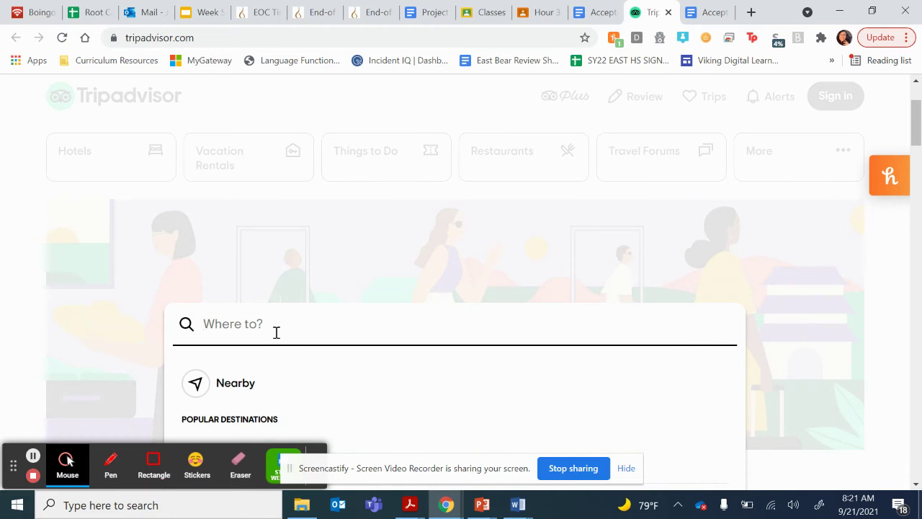
text(4)
text(Lima, Peru)
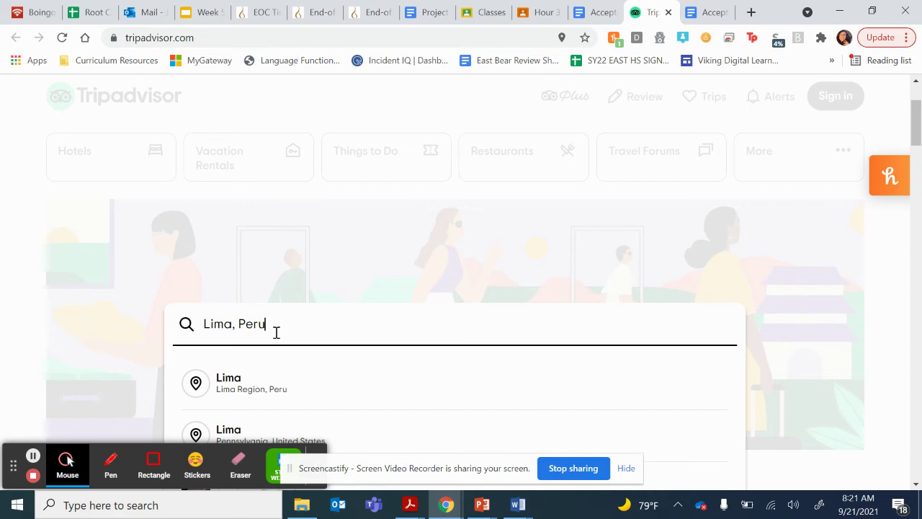
key(Return)
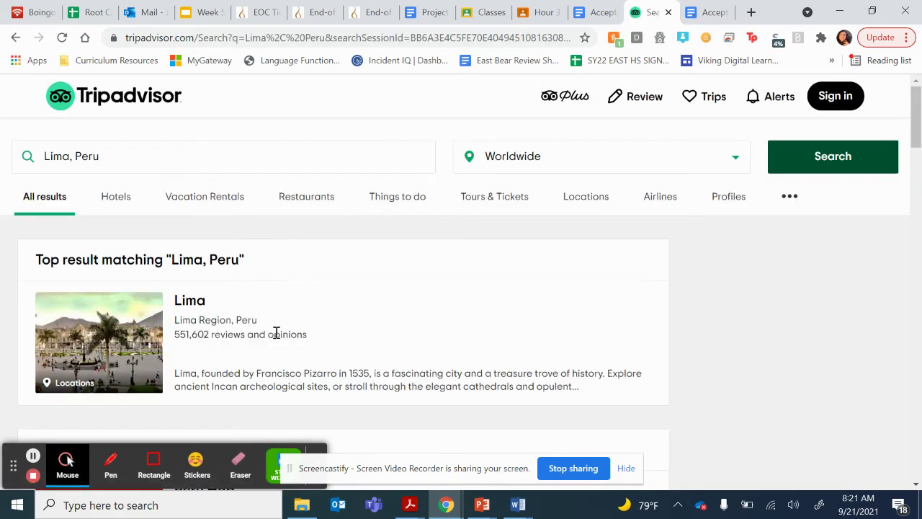
click(199, 304)
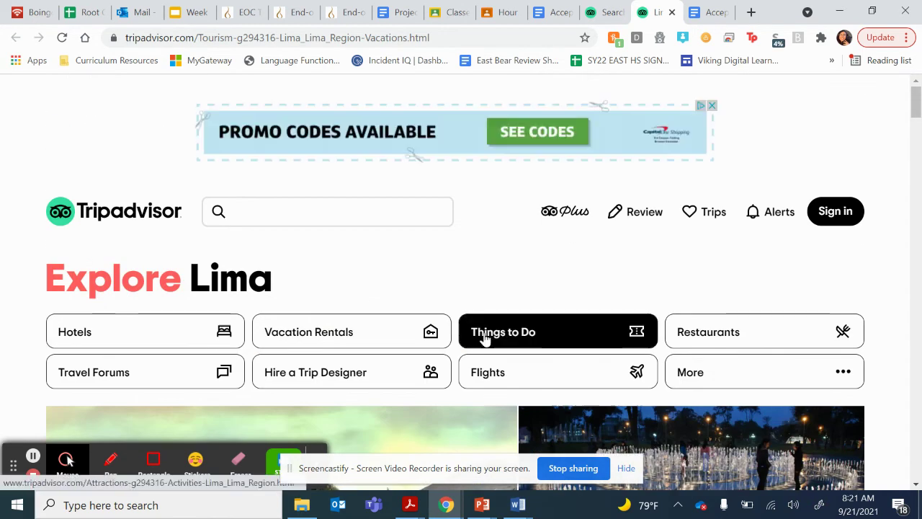
click(536, 342)
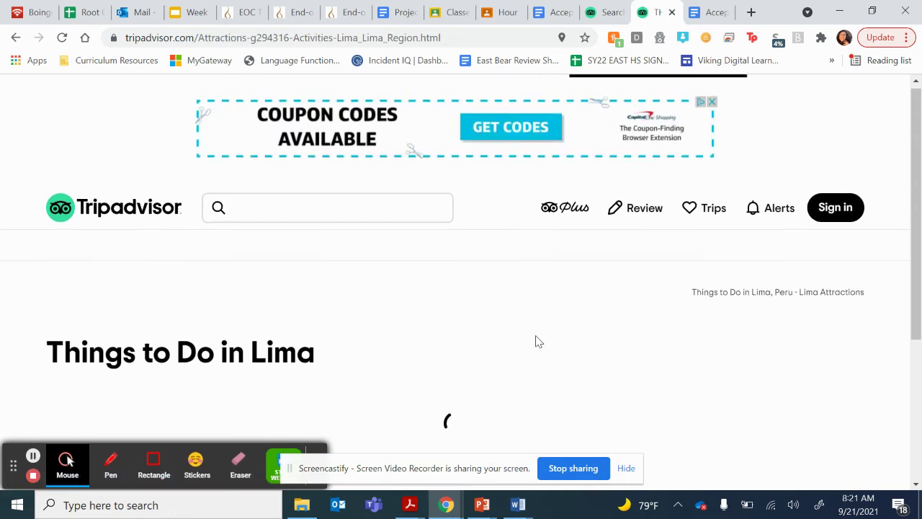
Scroll the Lima attractions page to the 'Ways to tour Lima' carousel with the Ultimate Peruvian Food Tour.
scroll(536, 342, down, 2)
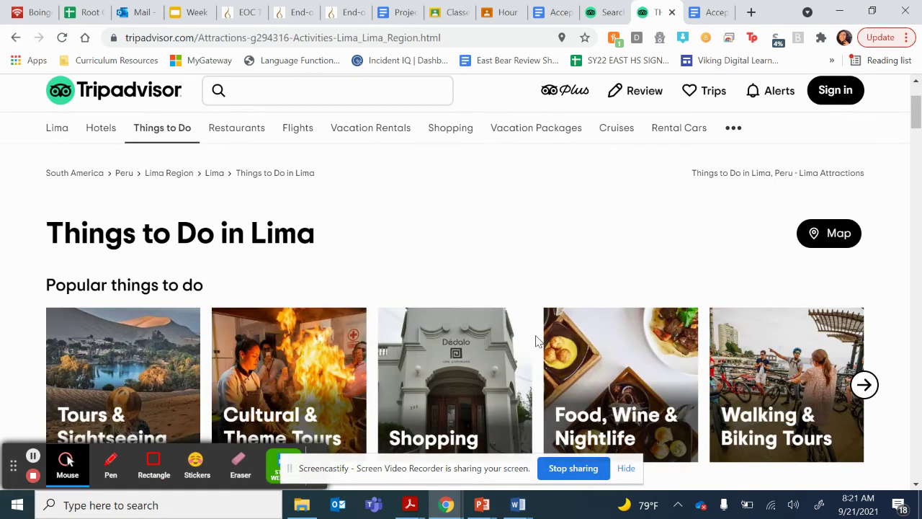
scroll(536, 342, down, 3)
scroll(535, 342, down, 3)
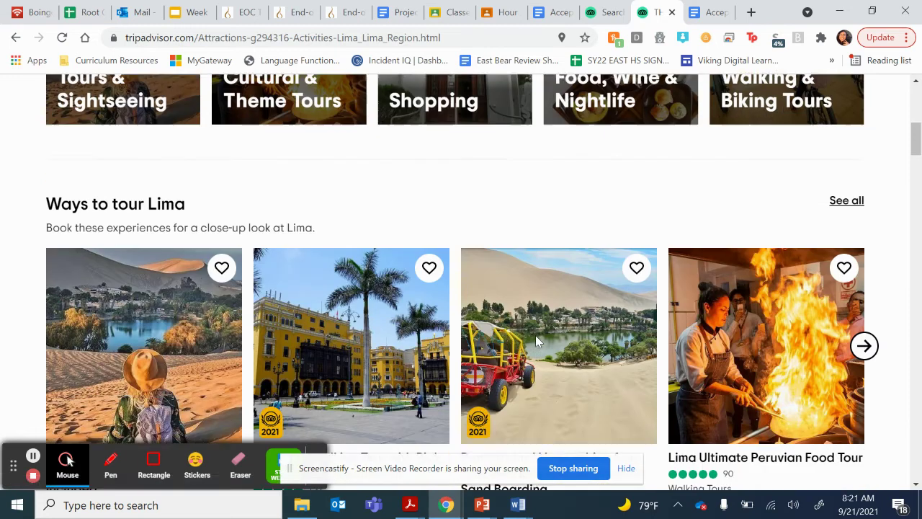
scroll(535, 342, down, 2)
scroll(535, 341, down, 1)
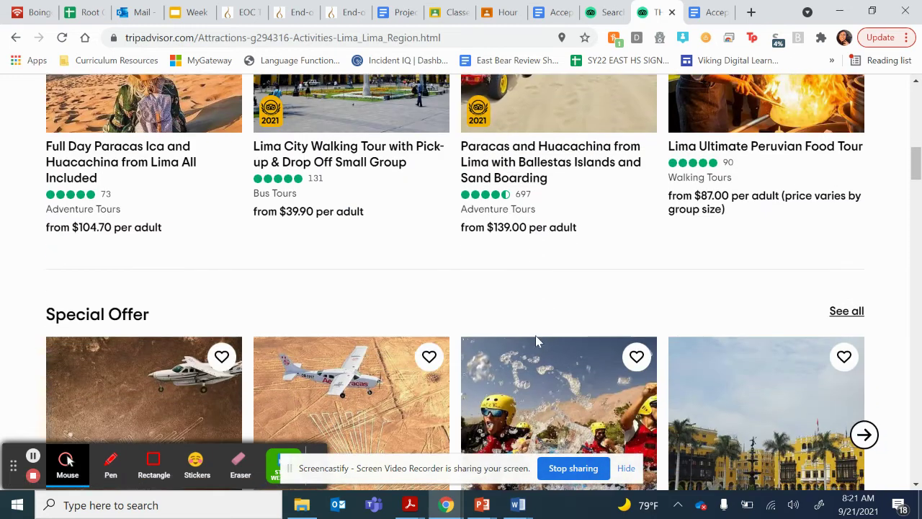
scroll(535, 342, down, 3)
scroll(536, 341, up, 4)
scroll(535, 341, up, 1)
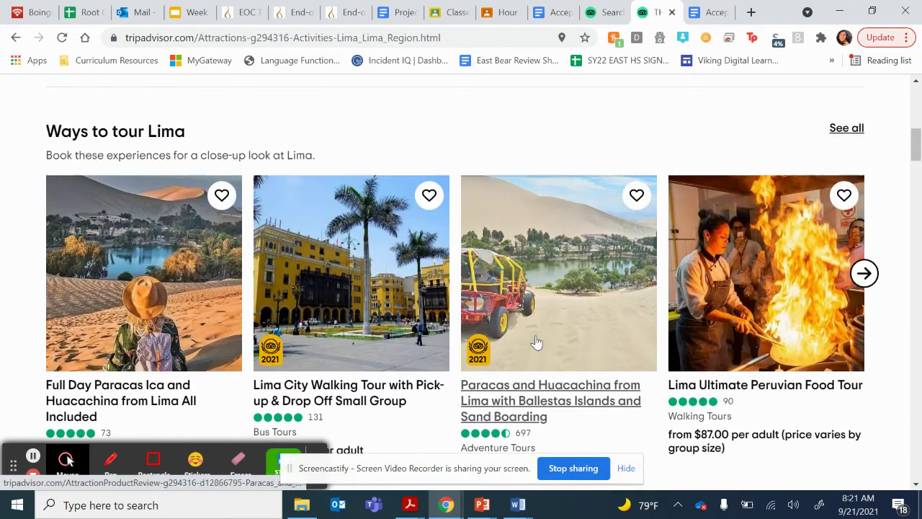
scroll(535, 341, down, 1)
scroll(536, 341, up, 1)
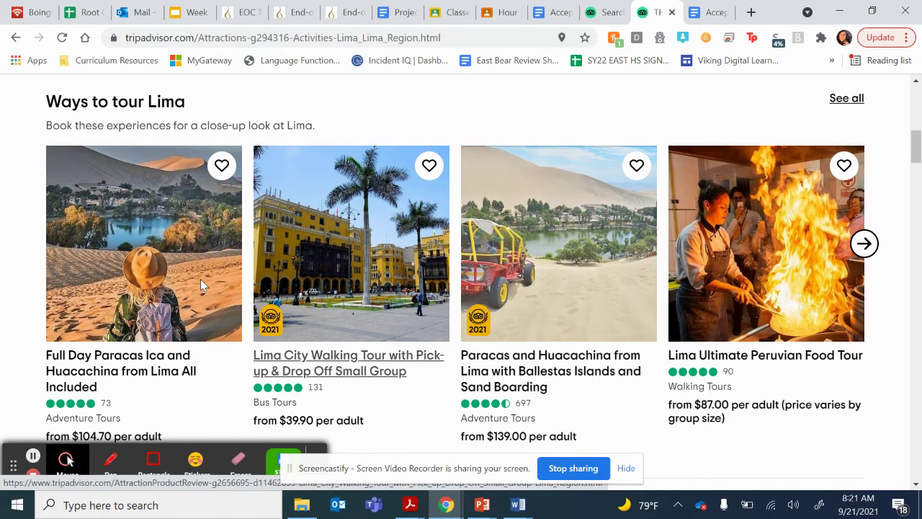
scroll(117, 385, down, 1)
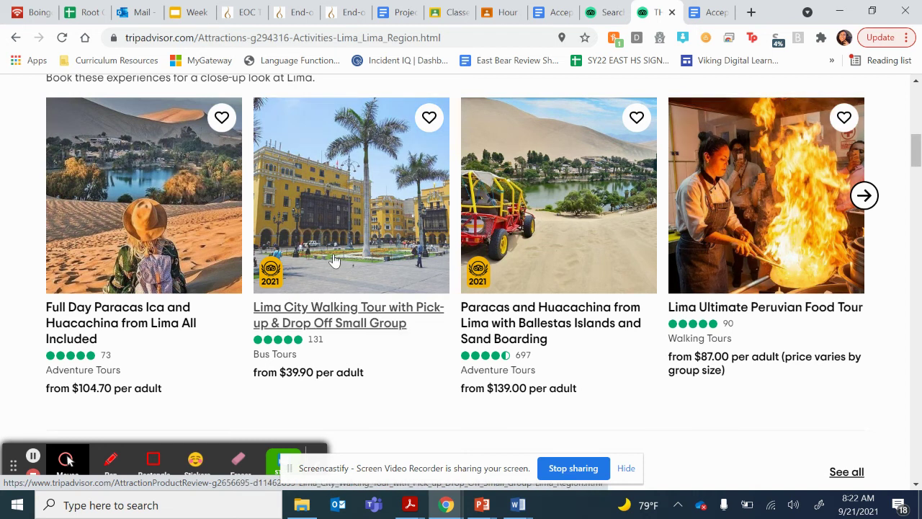
scroll(324, 310, up, 1)
scroll(325, 310, up, 1)
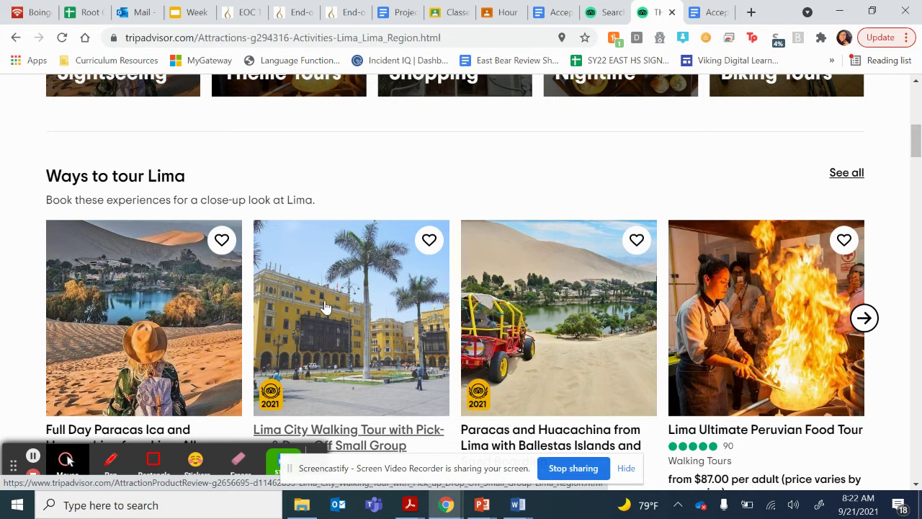
scroll(202, 184, down, 1)
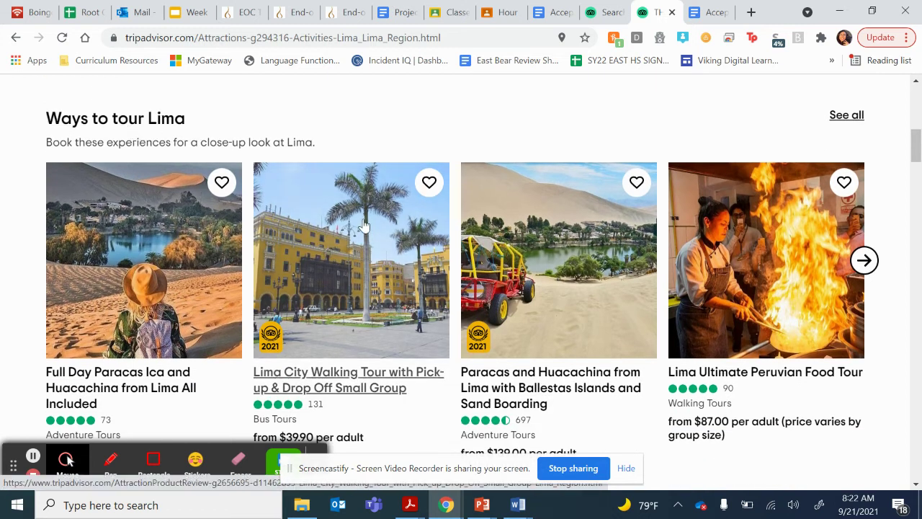
scroll(364, 226, down, 2)
scroll(364, 226, down, 1)
scroll(364, 225, down, 2)
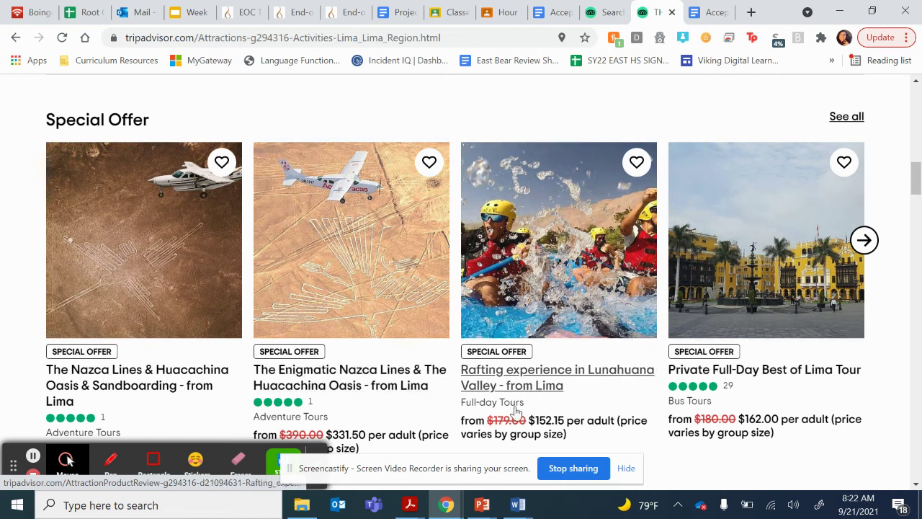
scroll(517, 411, down, 1)
scroll(518, 412, up, 1)
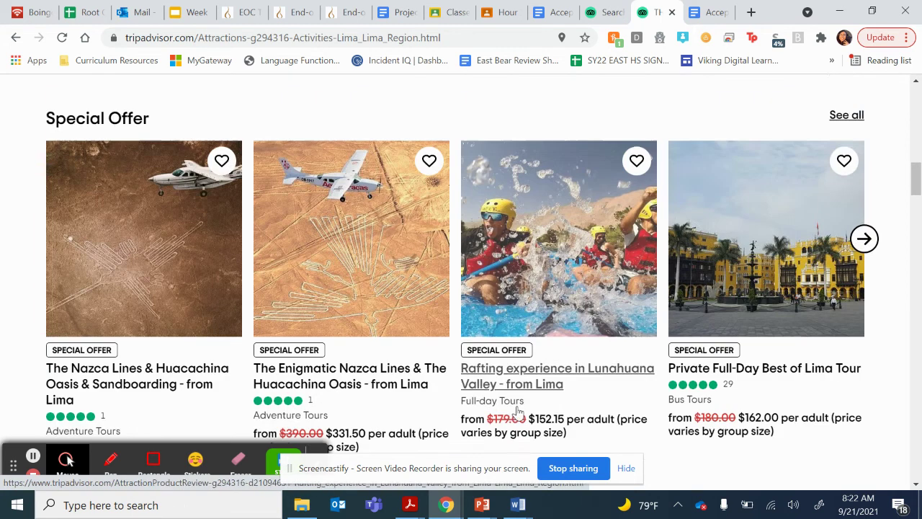
scroll(517, 412, down, 5)
scroll(517, 412, down, 4)
scroll(517, 413, down, 3)
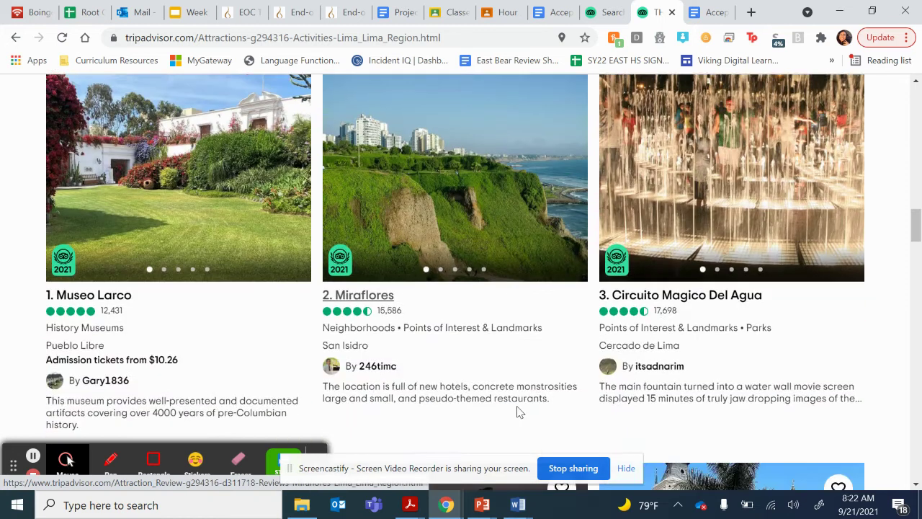
scroll(518, 413, up, 2)
scroll(517, 413, up, 1)
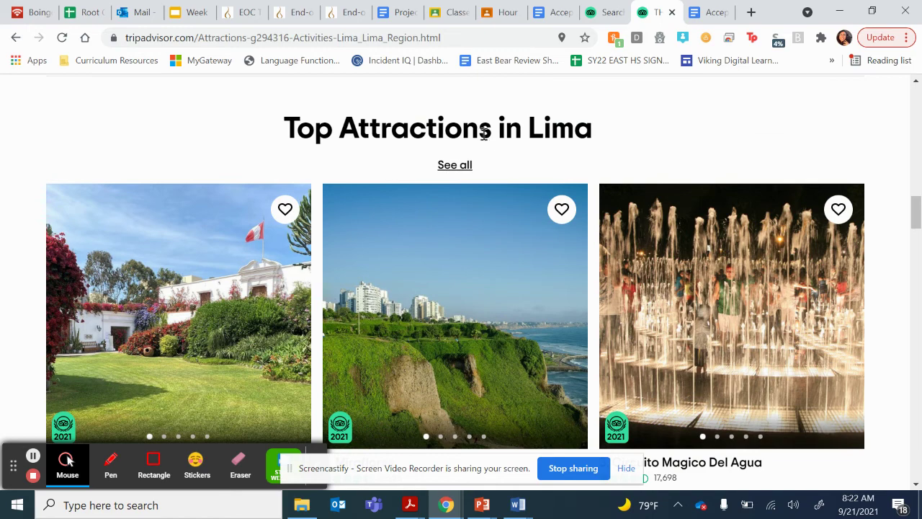
scroll(476, 173, down, 3)
scroll(473, 173, down, 2)
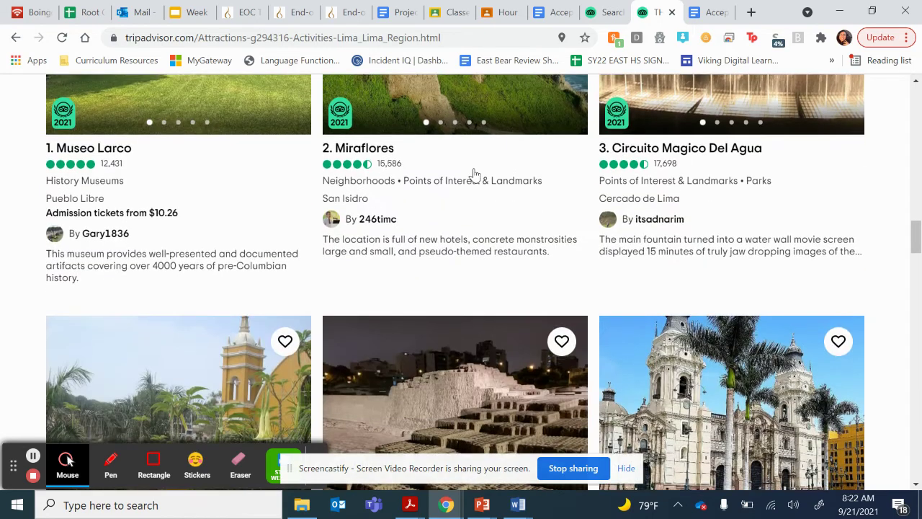
scroll(473, 175, down, 4)
scroll(475, 175, down, 3)
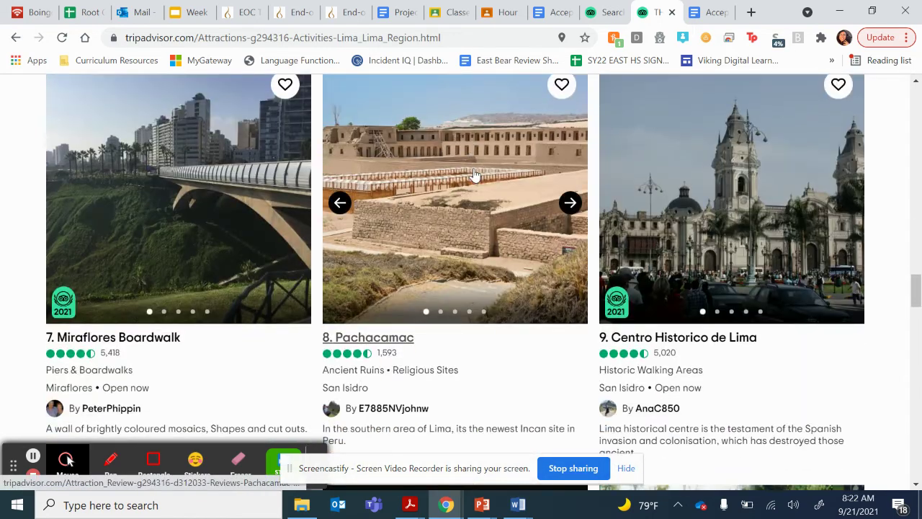
scroll(474, 175, down, 3)
scroll(474, 175, down, 3)
scroll(474, 175, down, 1)
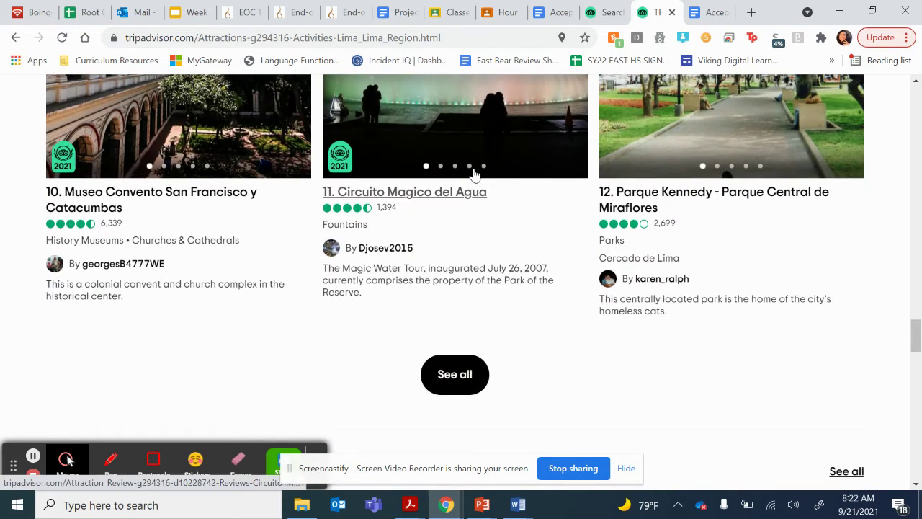
scroll(474, 176, down, 2)
scroll(474, 175, down, 1)
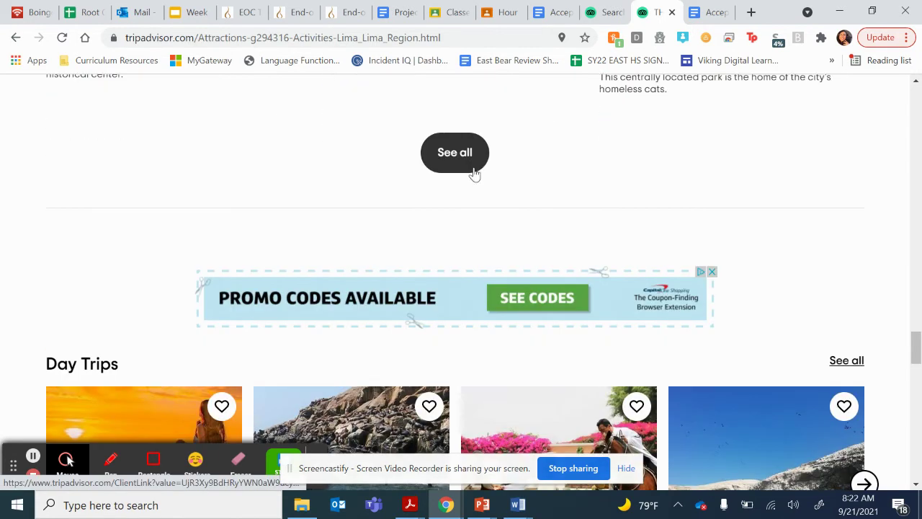
scroll(474, 175, up, 2)
scroll(474, 175, up, 5)
scroll(475, 175, up, 5)
scroll(474, 175, up, 6)
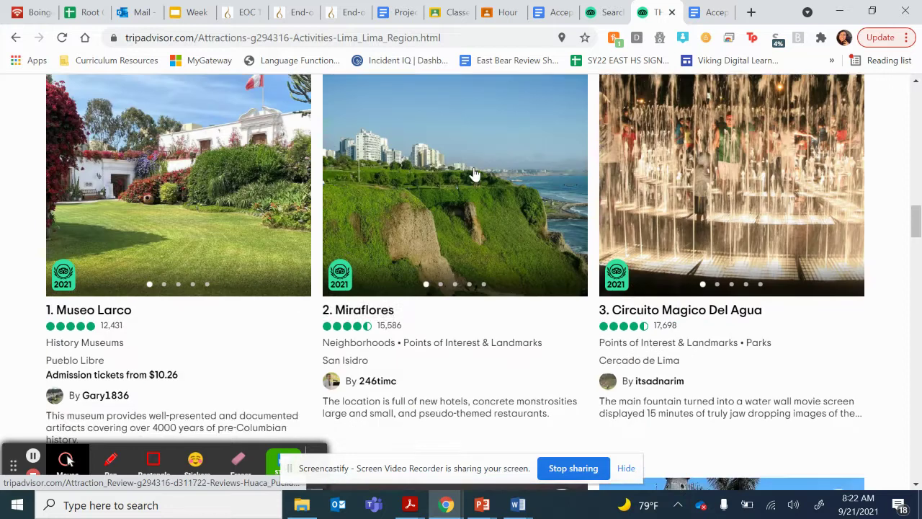
scroll(474, 175, up, 5)
scroll(474, 175, up, 5)
scroll(474, 175, up, 3)
scroll(473, 171, down, 1)
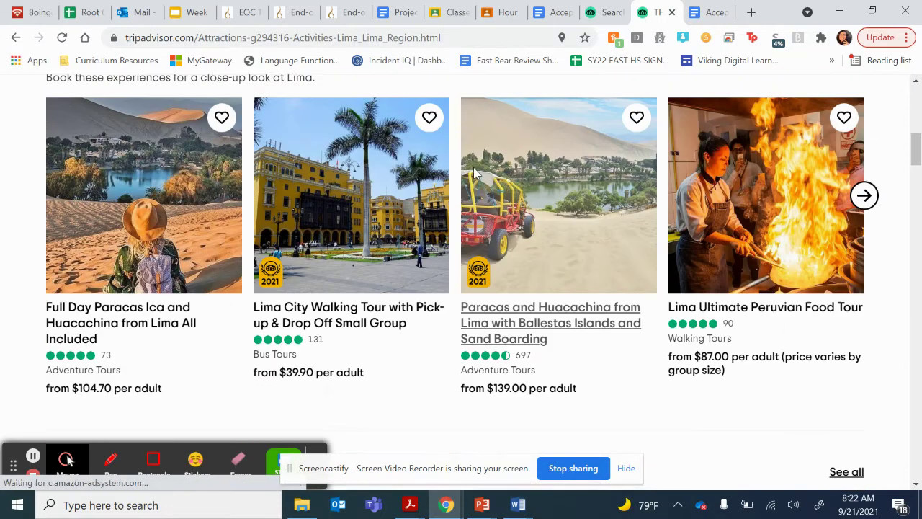
scroll(474, 170, up, 1)
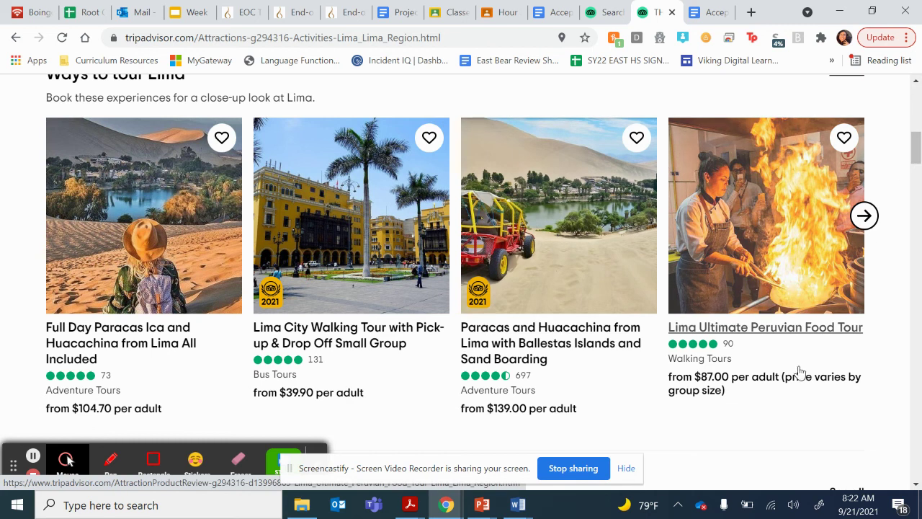
Type 'Try many different foods on a Peruvian food tour.' on the first answer line.
click(400, 15)
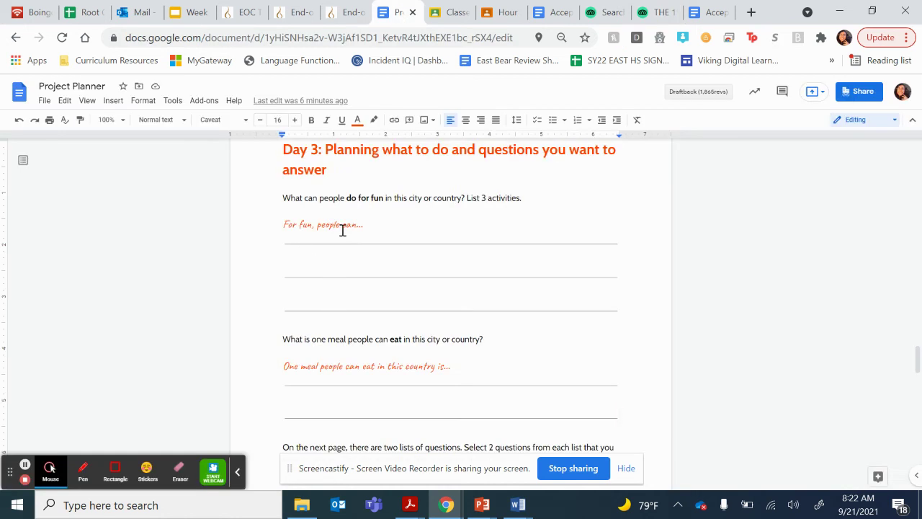
click(280, 234)
text(try)
key(Return)
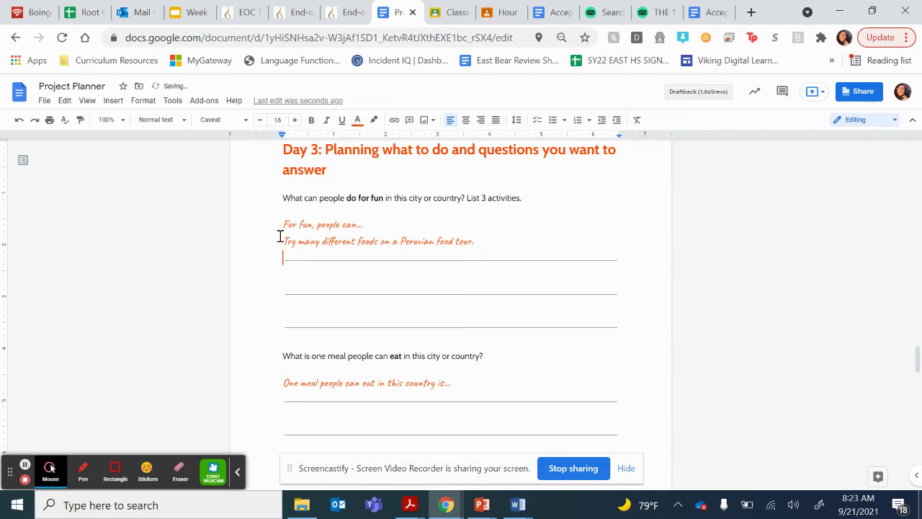
Select and check the leading word 'Try' of the new activity line.
click(285, 239)
drag(288, 240, 296, 243)
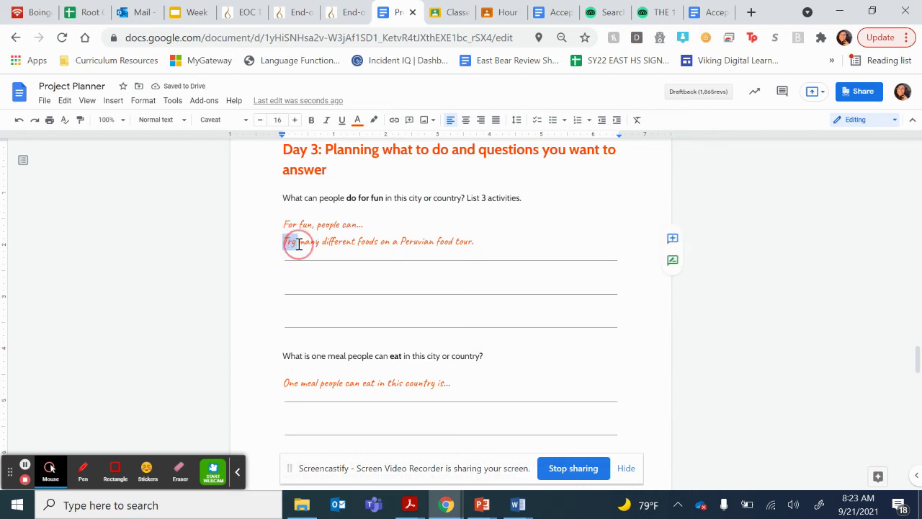
drag(296, 243, 298, 245)
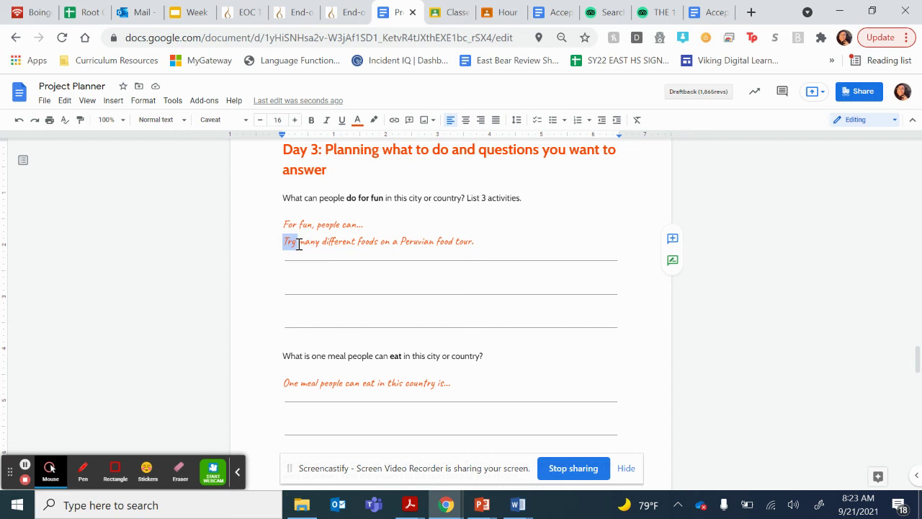
click(298, 244)
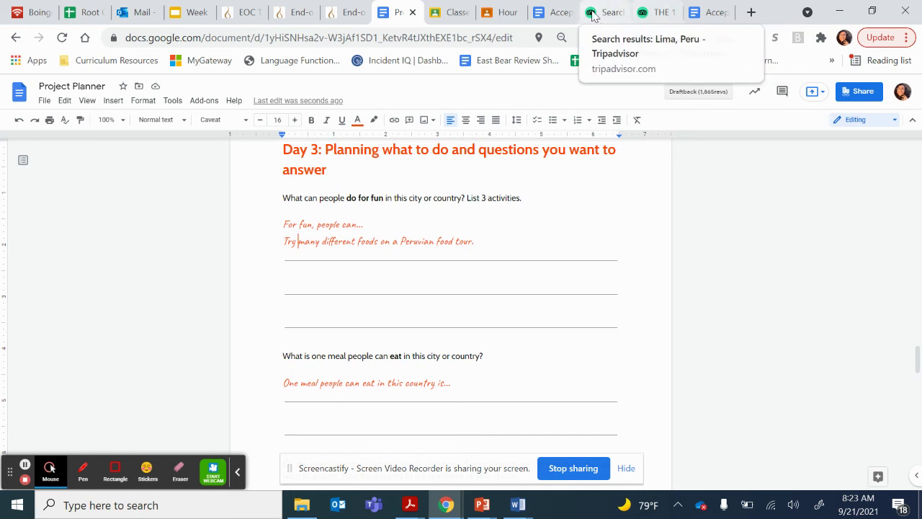
click(627, 18)
Scroll Tripadvisor's Lima page to the Special Offer tours, including Lunahuana Valley rafting.
click(652, 21)
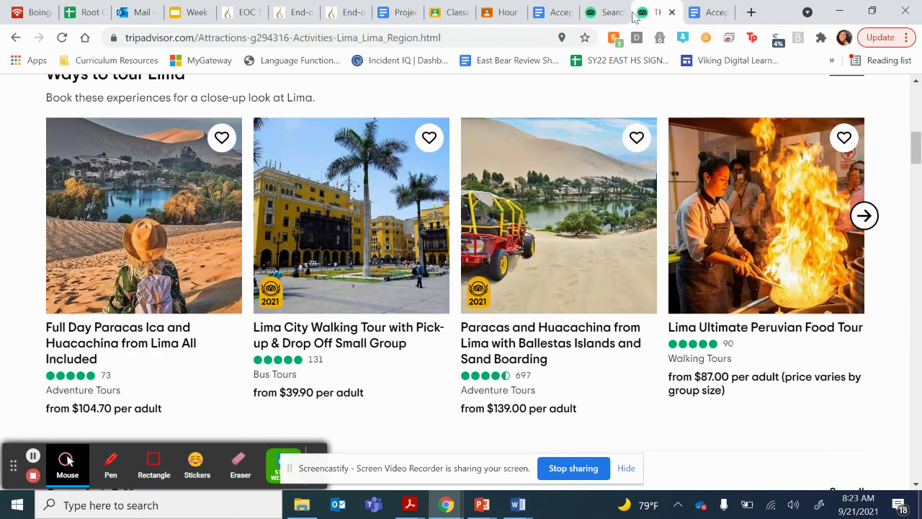
scroll(637, 150, down, 2)
scroll(637, 150, down, 3)
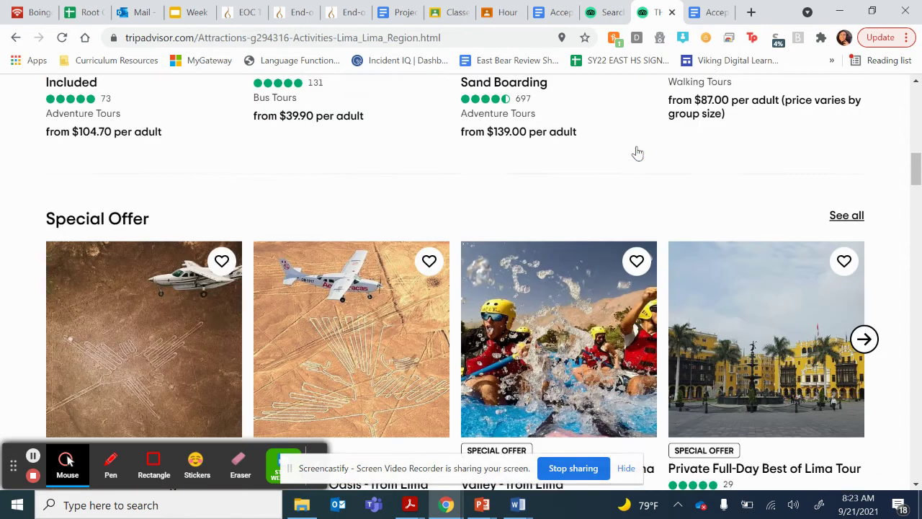
scroll(637, 151, down, 1)
scroll(637, 150, up, 1)
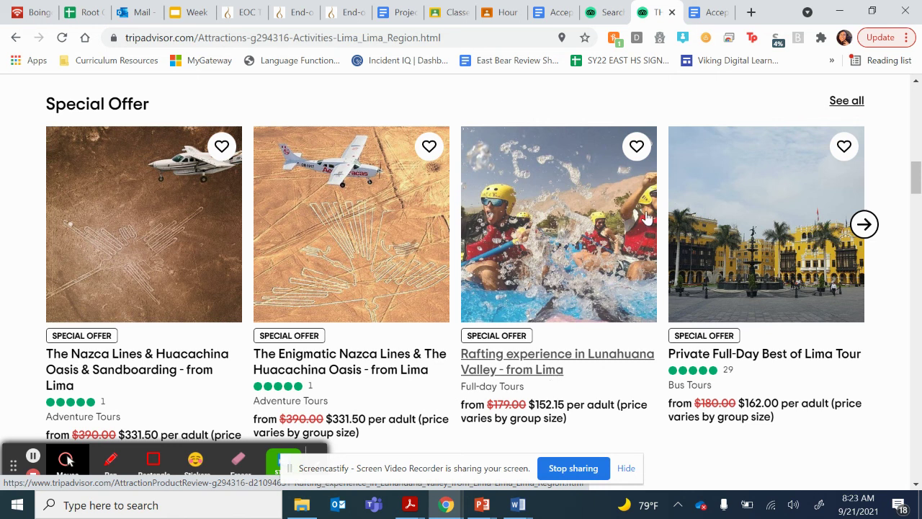
Type 'Go on a boat in the Lunahuana Valley.' on the second line, checking the spelling on Tripadvisor.
click(391, 18)
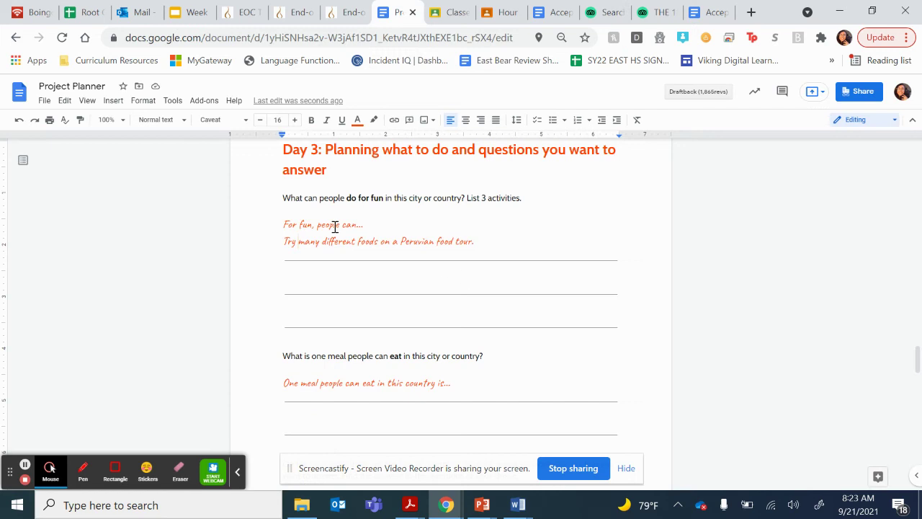
click(286, 281)
text(T)
text(boat in the)
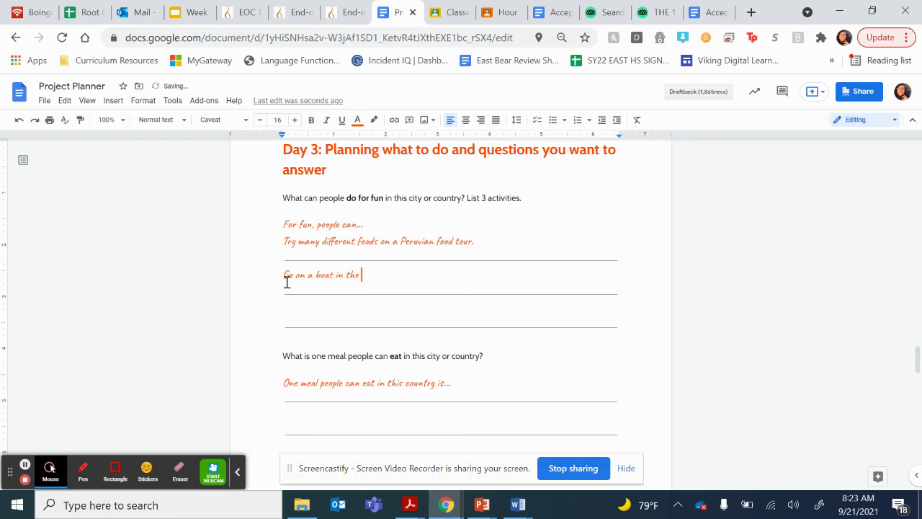
click(643, 15)
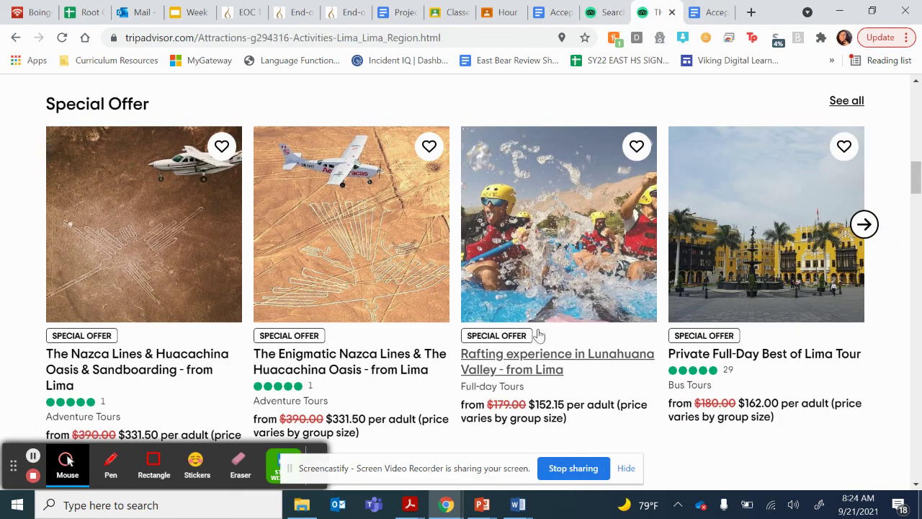
click(395, 13)
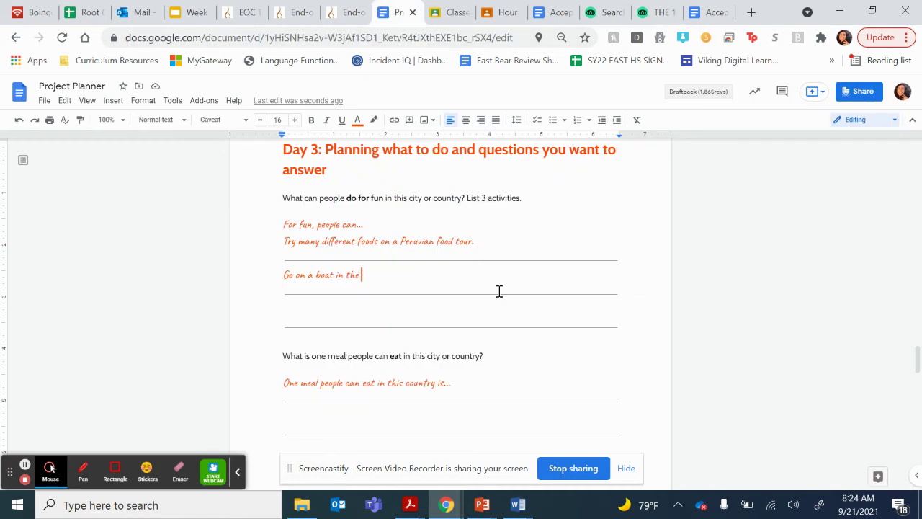
text(Lunahuana Valley.)
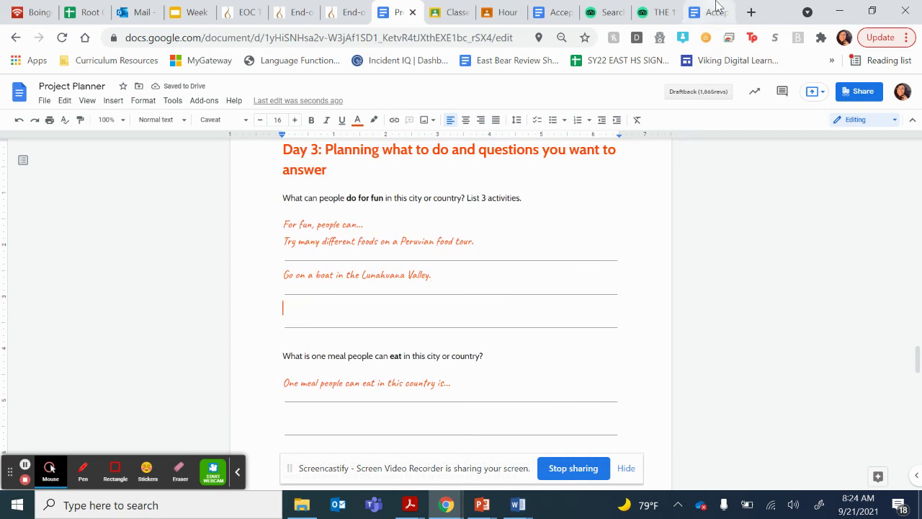
click(655, 15)
Scroll to Top Attractions in Lima and page through Museo Larco photos to an interior shot.
scroll(649, 216, down, 1)
scroll(662, 280, down, 2)
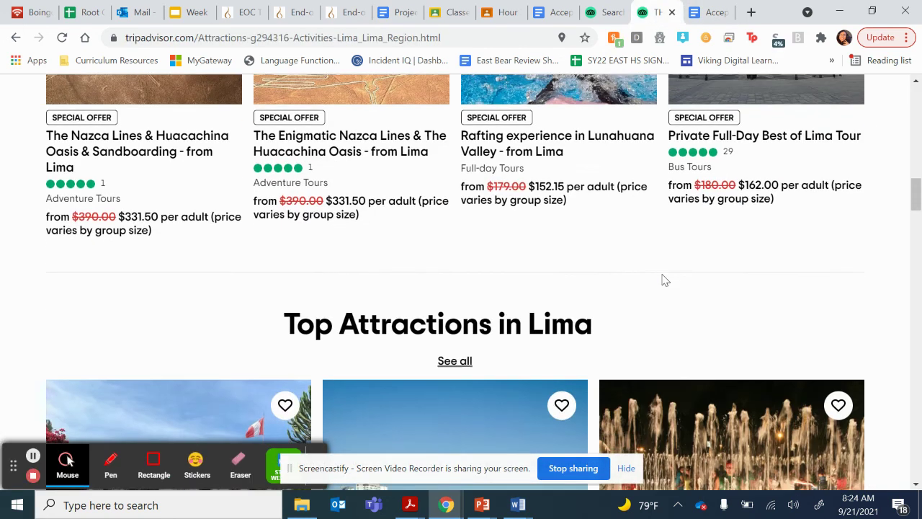
scroll(662, 280, down, 2)
scroll(663, 281, down, 2)
scroll(663, 281, down, 1)
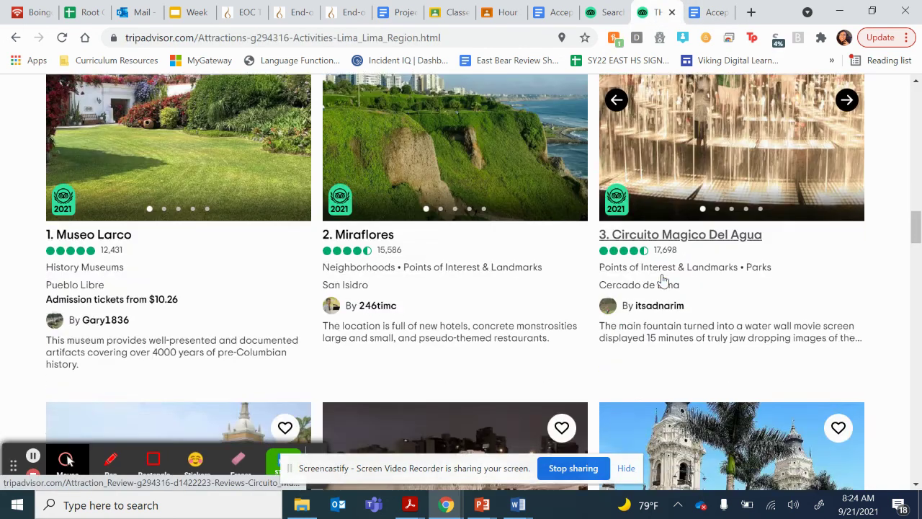
scroll(661, 281, up, 1)
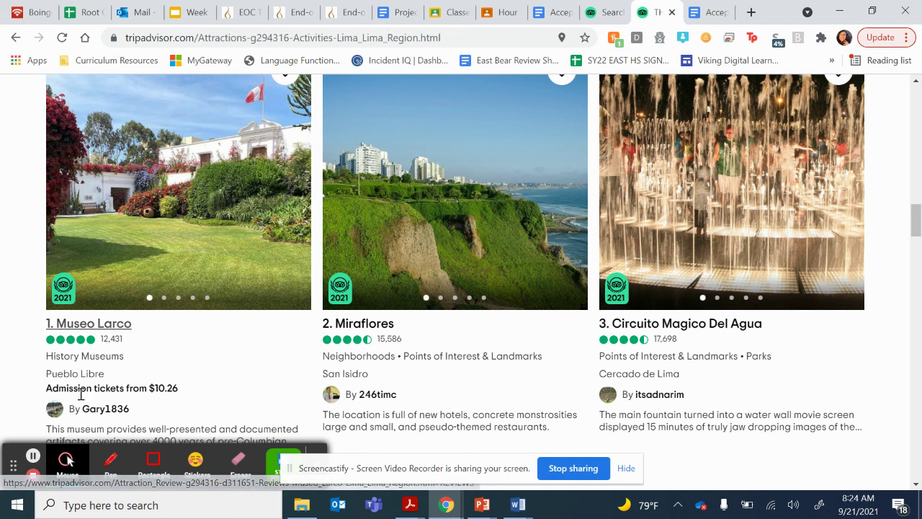
mouse_move(48, 356)
mouse_down()
mouse_move(108, 371)
mouse_move(123, 340)
mouse_up()
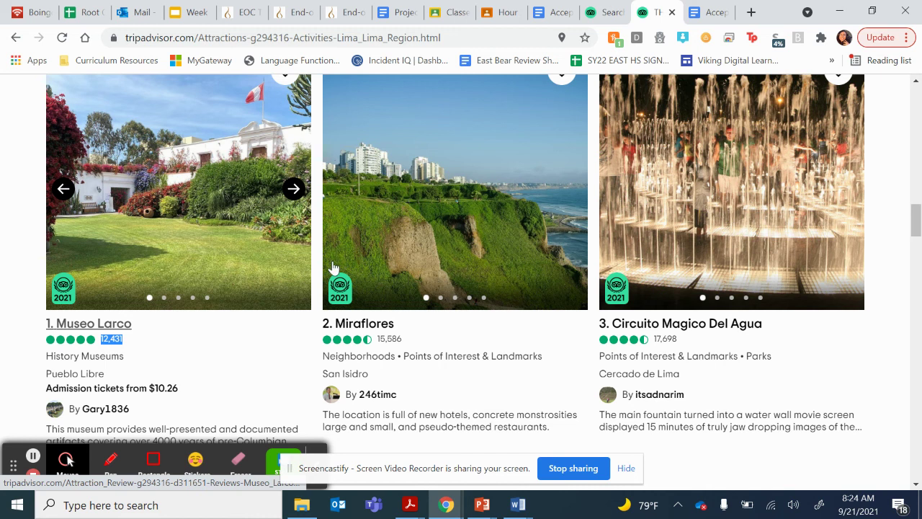
click(290, 201)
click(291, 194)
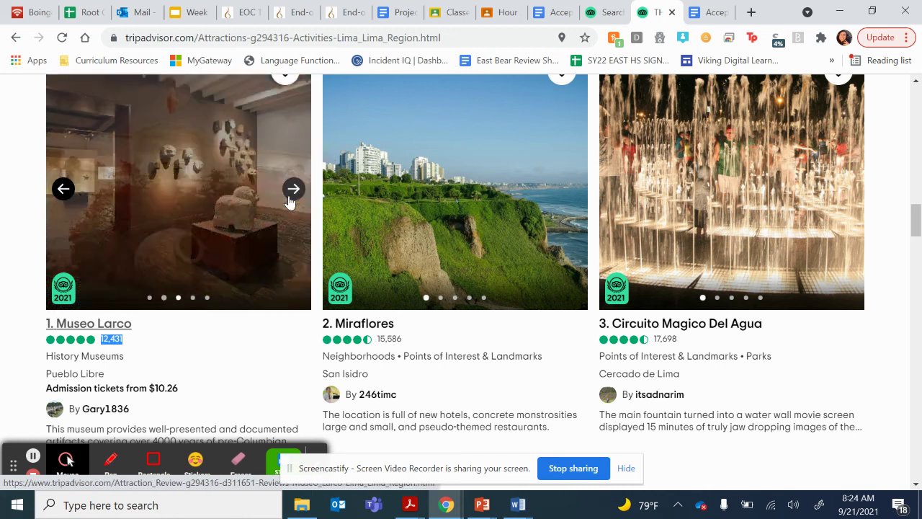
Type 'Visit Museo Larco.' on the third line, then check the opening words Try, Go and Visit.
click(395, 14)
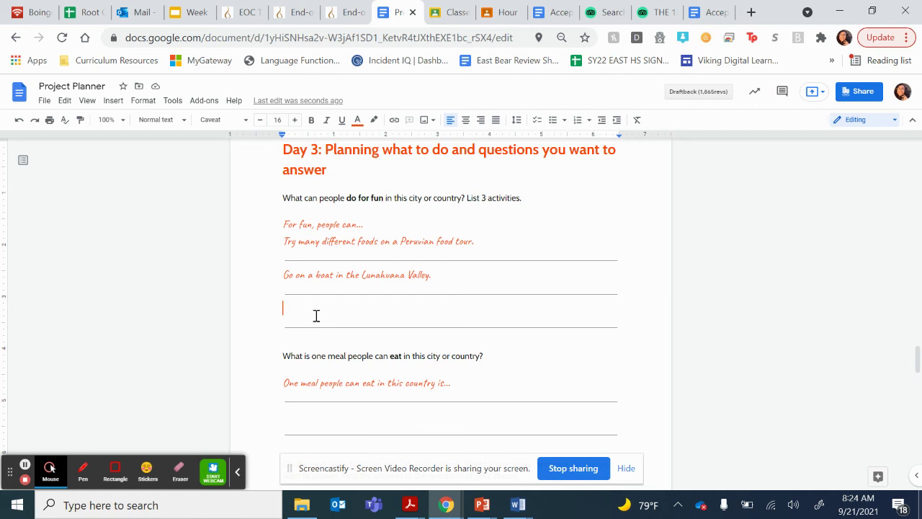
text(Visit Museo)
text(  Larc)
drag(282, 242, 297, 243)
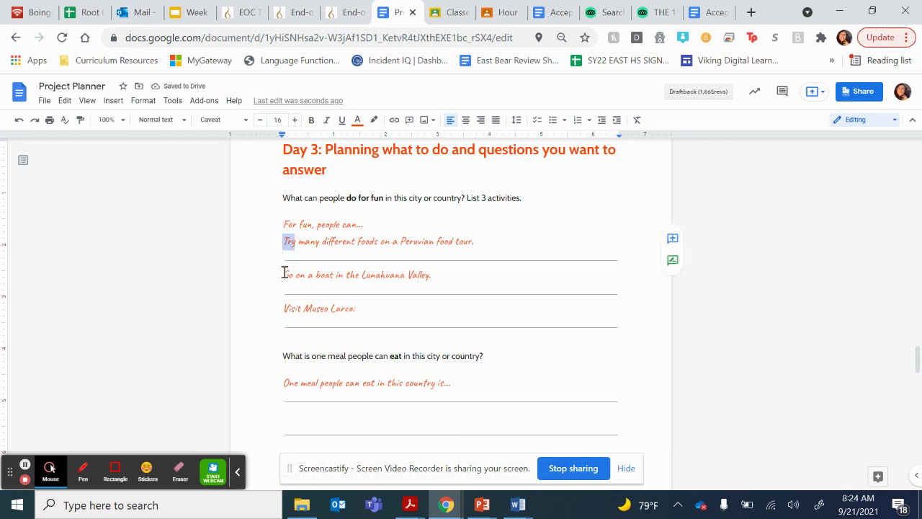
drag(281, 276, 292, 275)
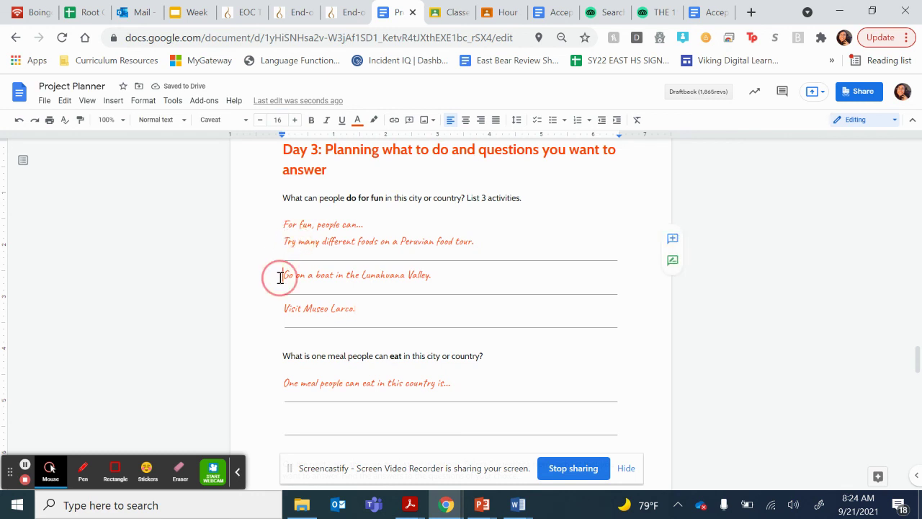
drag(286, 308, 298, 311)
click(304, 310)
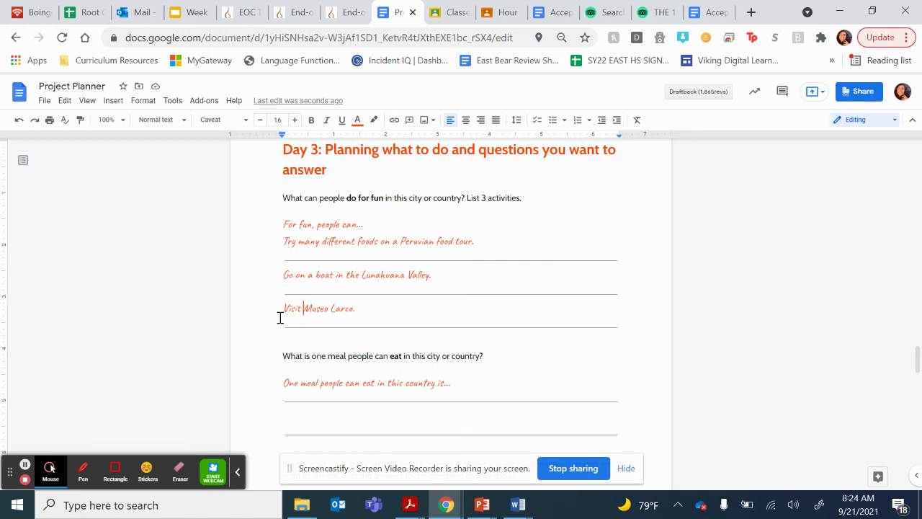
scroll(281, 328, down, 2)
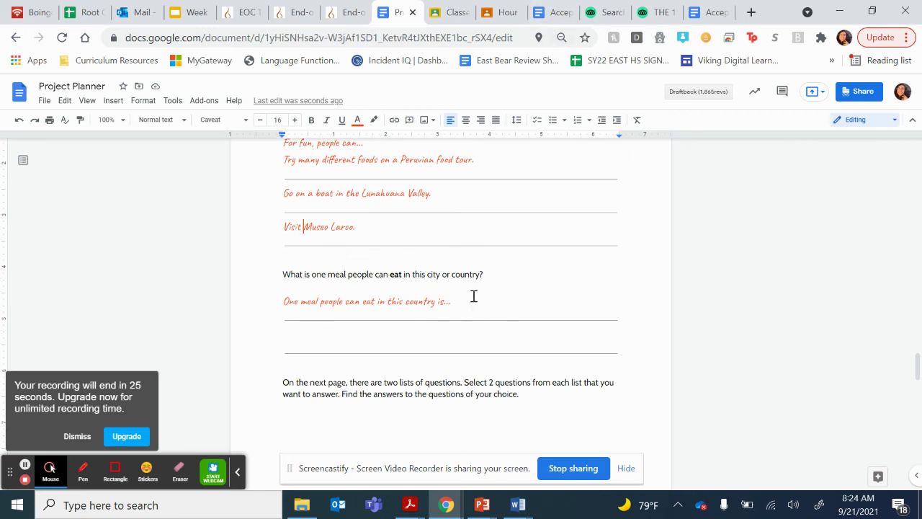
Open the nationalfoods.org National Dishes link from the Acceptable Websites List.
click(539, 10)
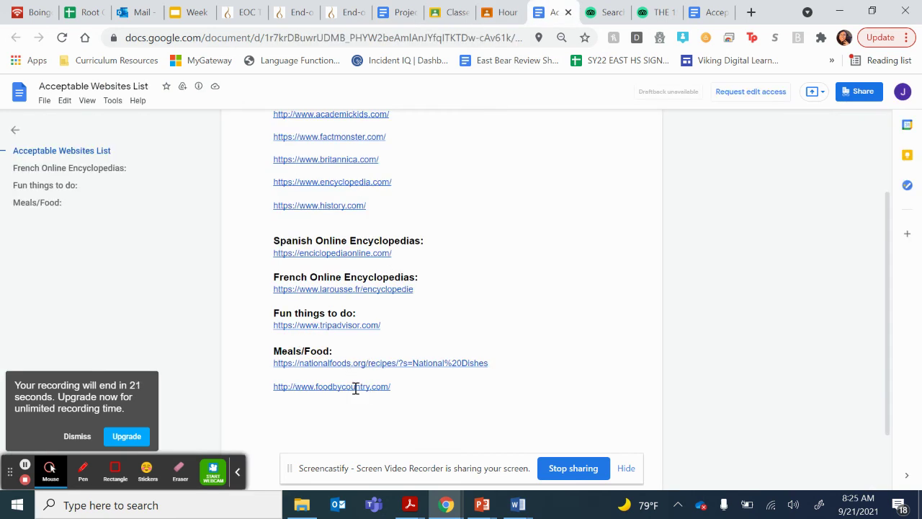
mouse_move(380, 363)
click(355, 382)
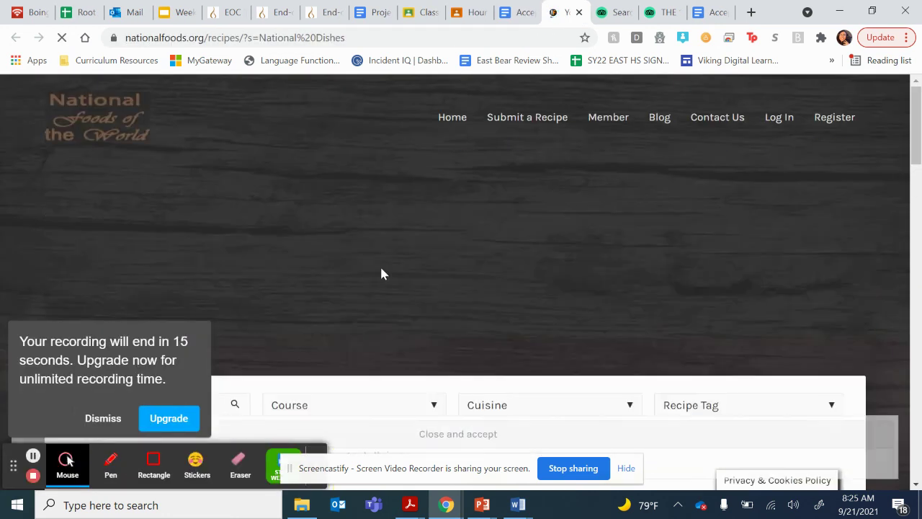
Replace the 'National Dishes' keyword with 'Peru' and run the recipe search.
scroll(288, 266, down, 3)
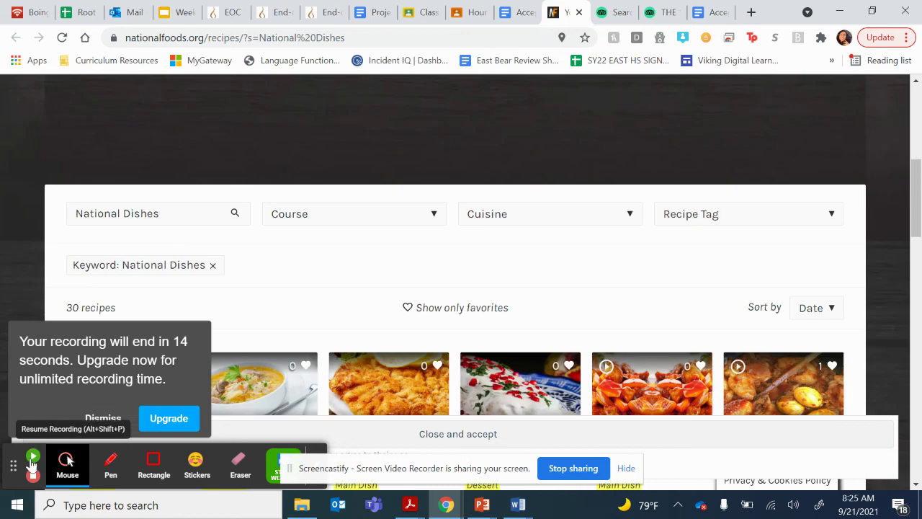
triple_click(153, 217)
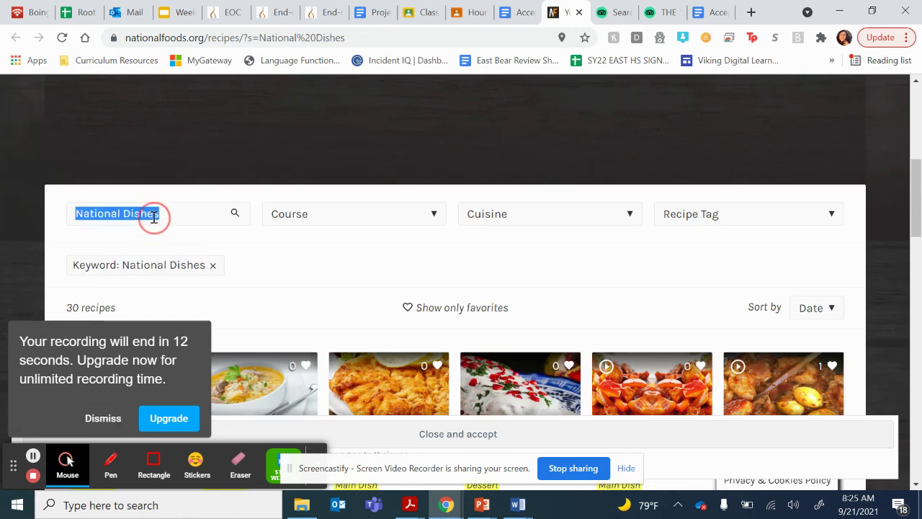
key(BackSpace)
text(P)
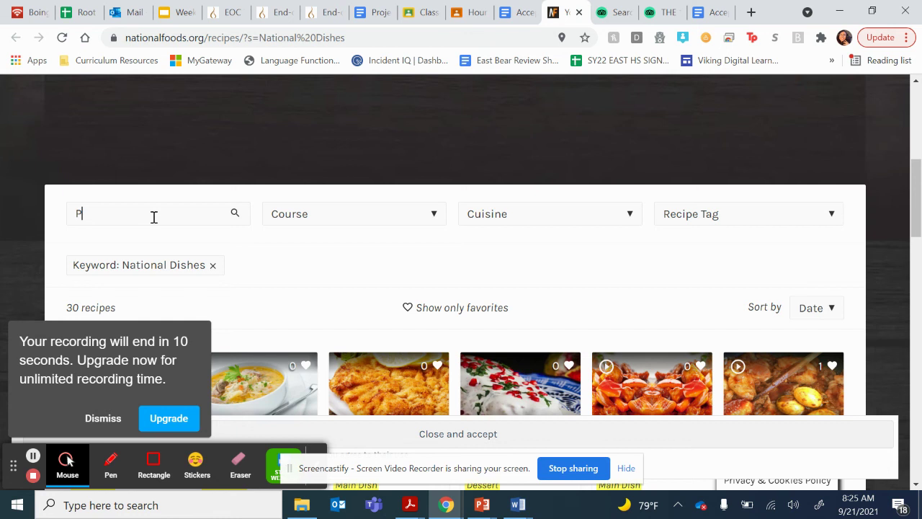
text(eru)
key(Return)
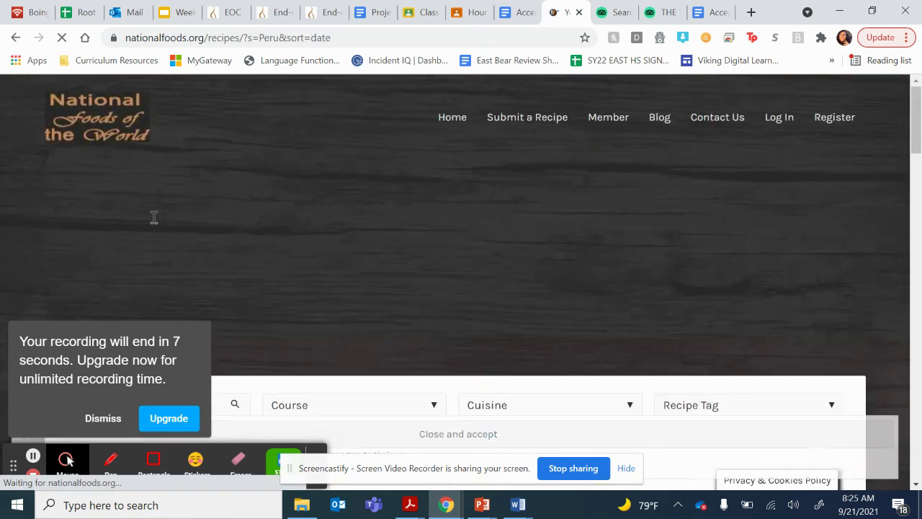
scroll(154, 217, down, 2)
scroll(154, 217, down, 2)
scroll(153, 217, down, 1)
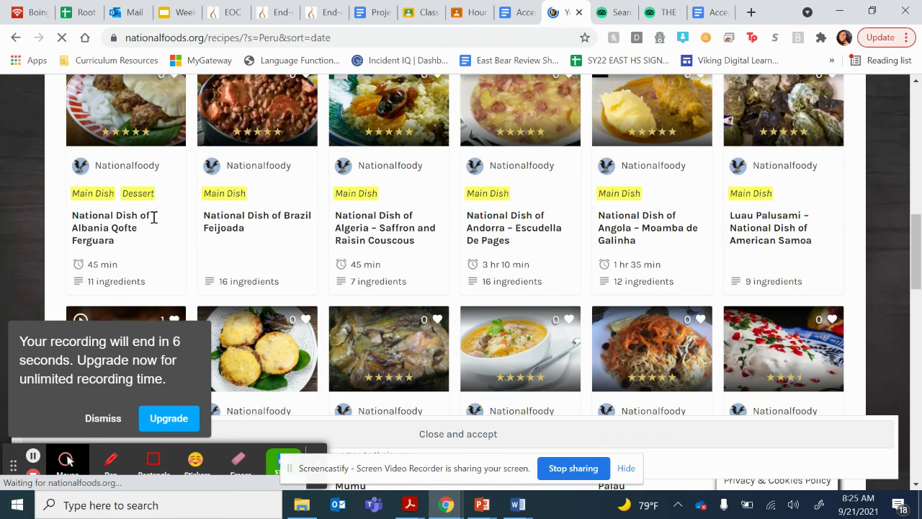